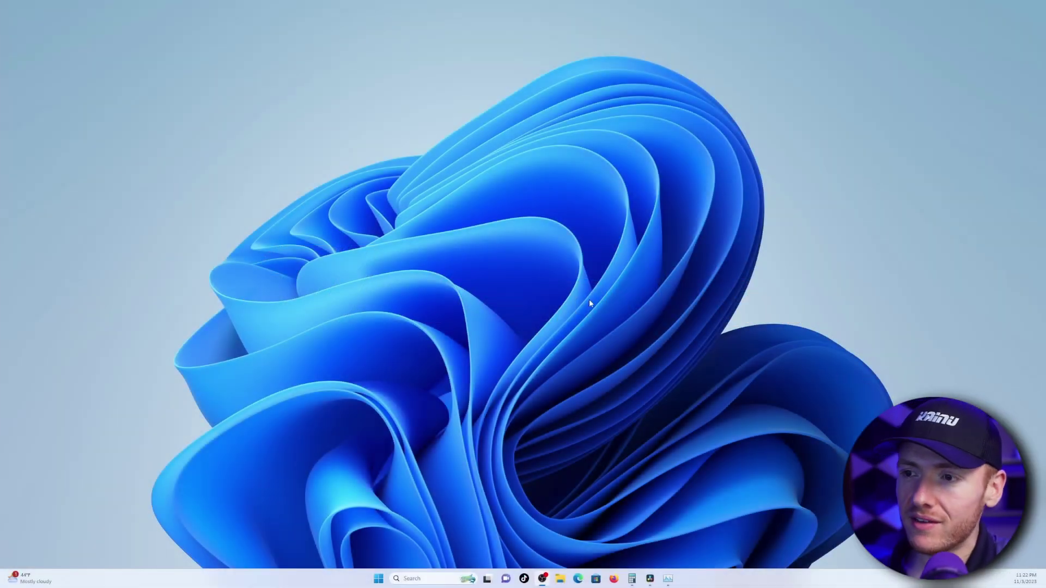
Step: Open Personalize from the desktop's right-click menu
{"action": "right_click", "coordinate": [569, 234]}
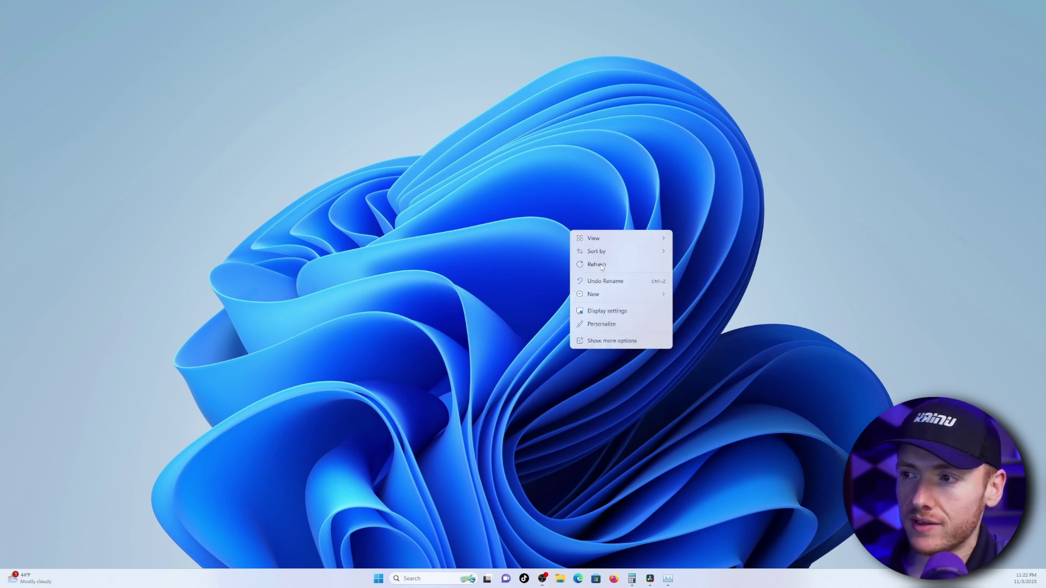
{"action": "left_click", "coordinate": [603, 323]}
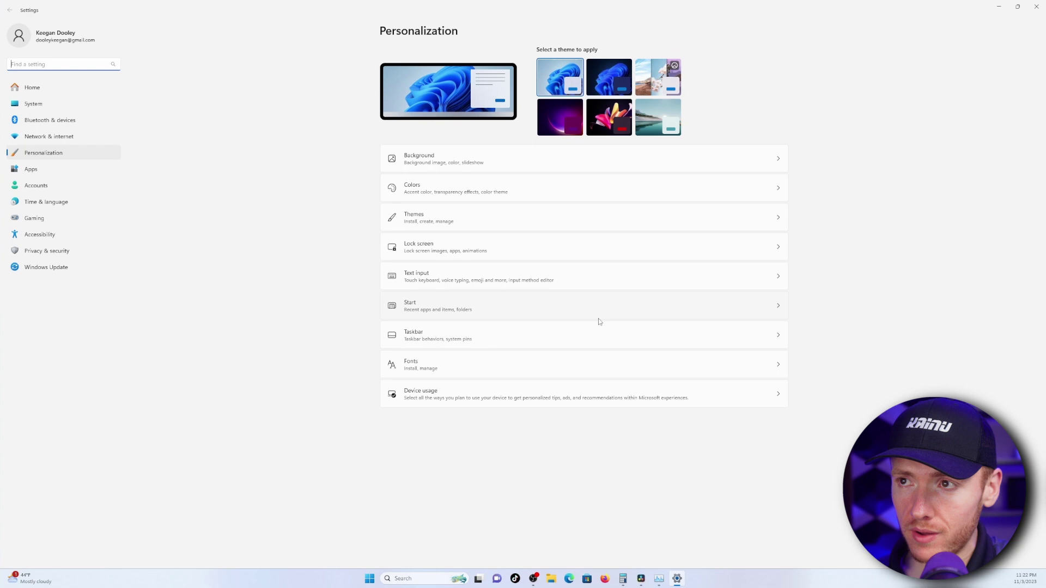
Step: Apply the Windows (dark) theme, then Windows spotlight, and go to Background settings
{"action": "left_click", "coordinate": [608, 78]}
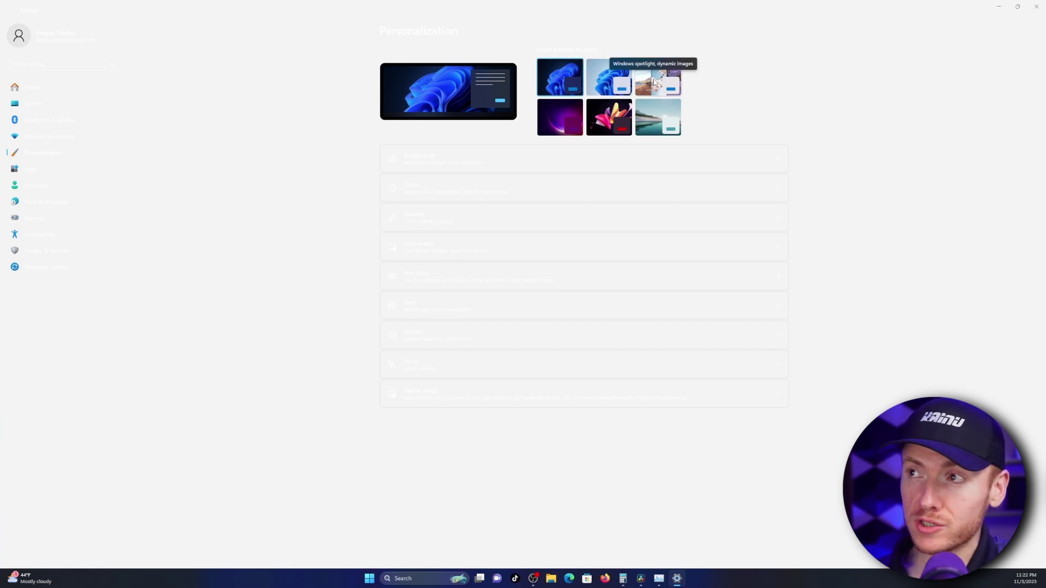
{"action": "left_click", "coordinate": [654, 82]}
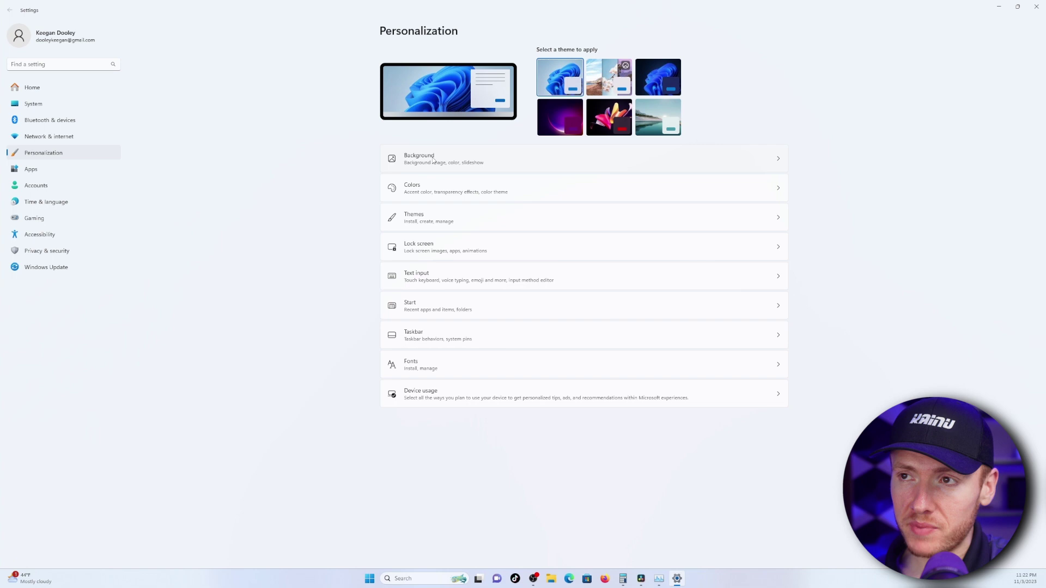
{"action": "left_click", "coordinate": [490, 161]}
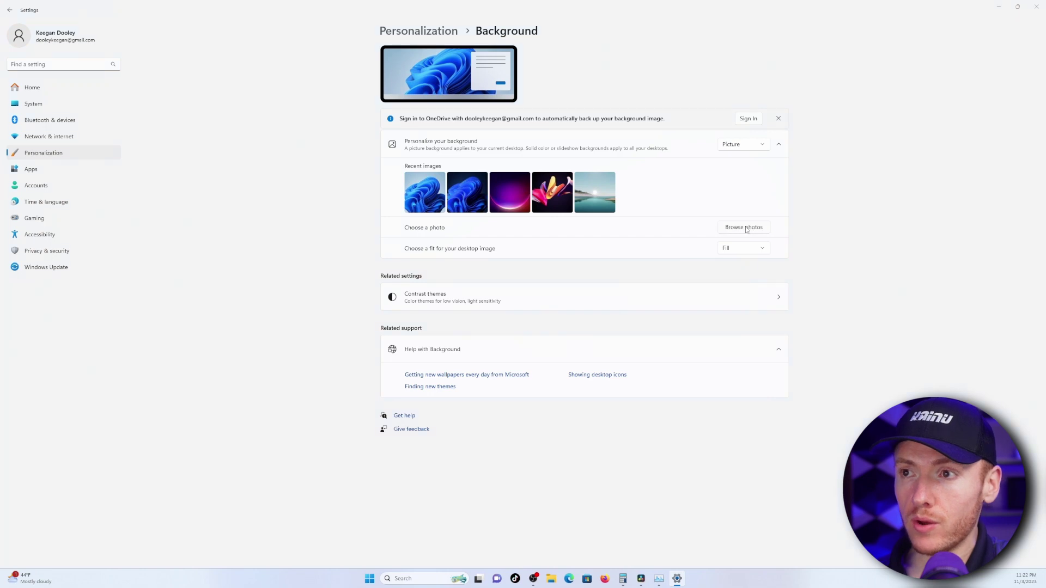
Step: Open the Browse photos picker beside Choose a photo
{"action": "left_click", "coordinate": [744, 228]}
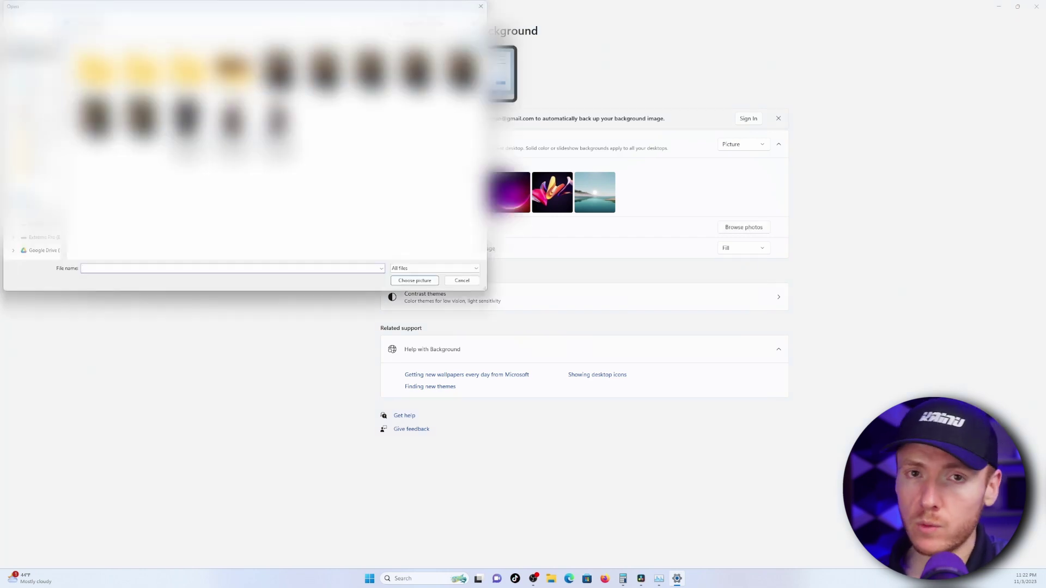